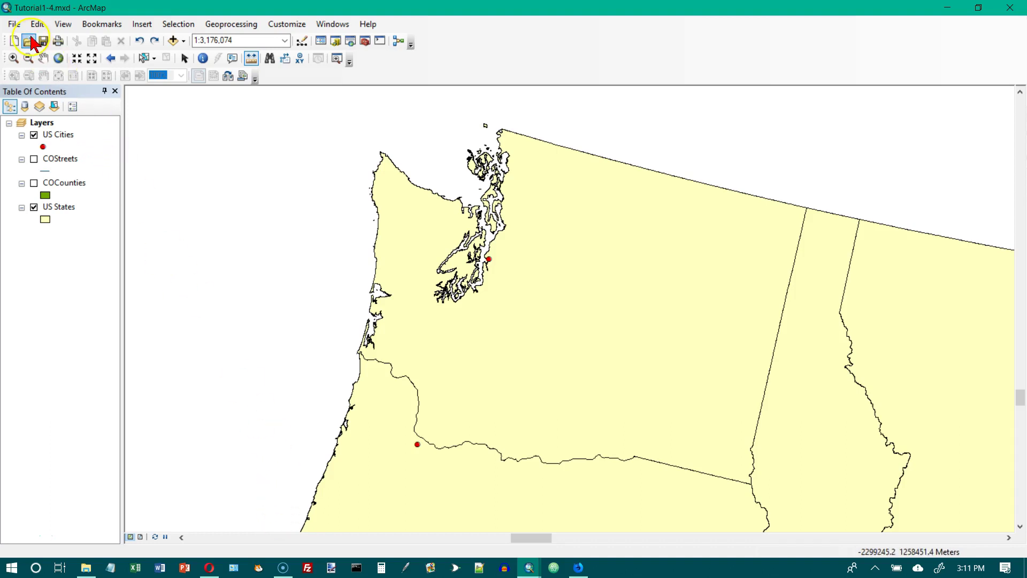
Save the map document as Tutorial1-5.mxd, then jump to the 48 Contiguous States bookmark.
left_click(14, 23)
left_click(32, 81)
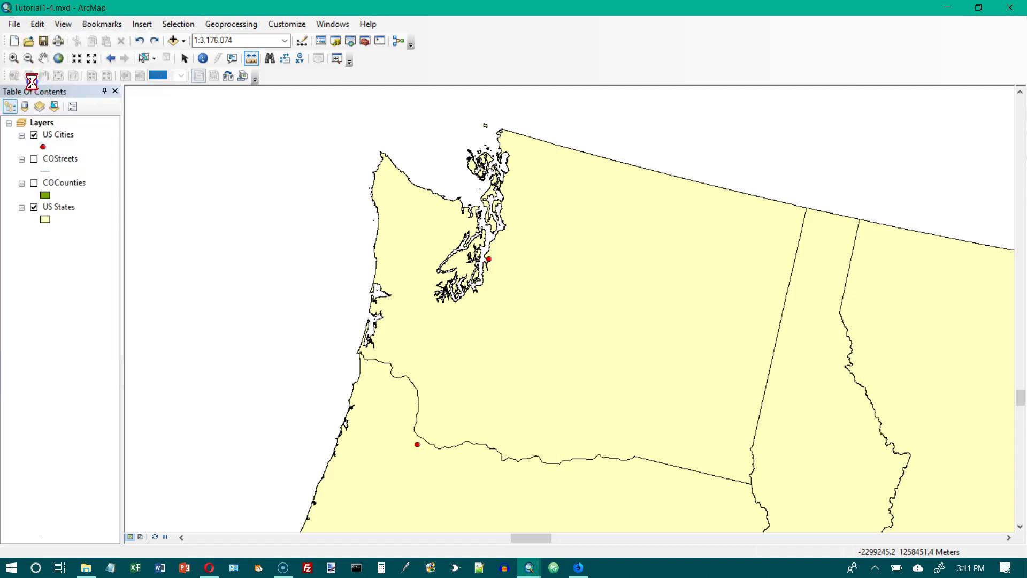
left_click(495, 384)
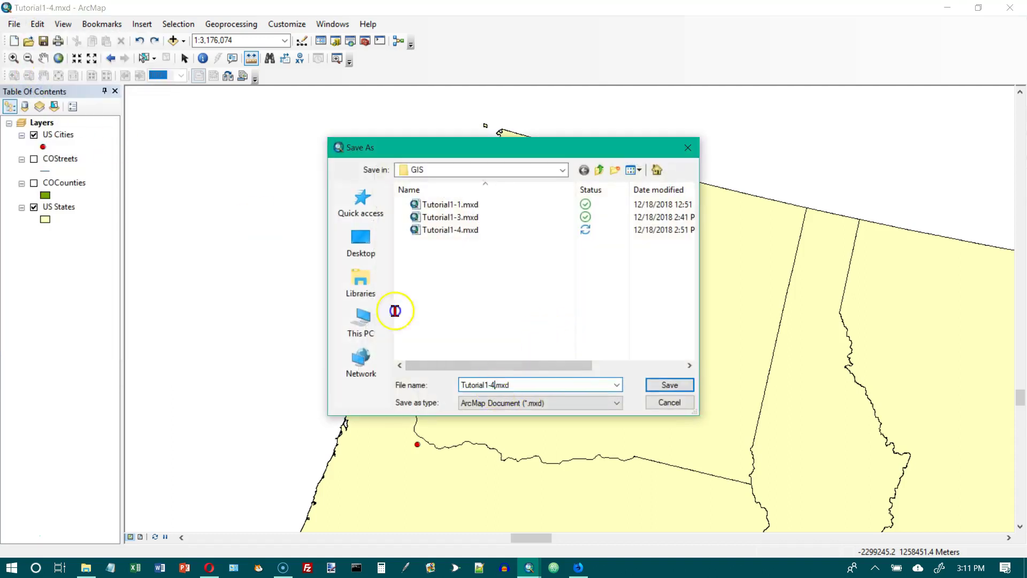
key("BackSpace")
type("5")
key("Return")
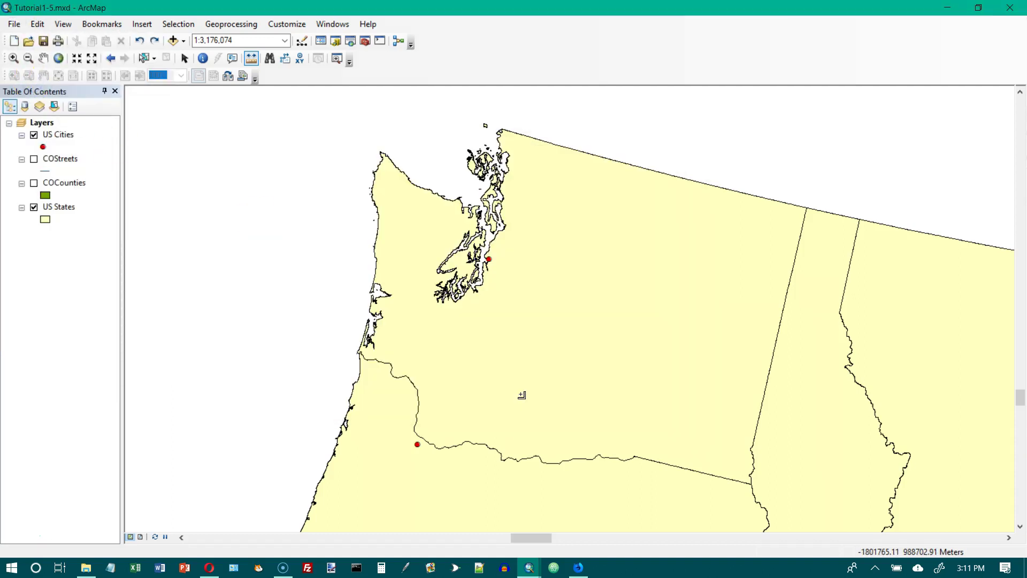
left_click(102, 24)
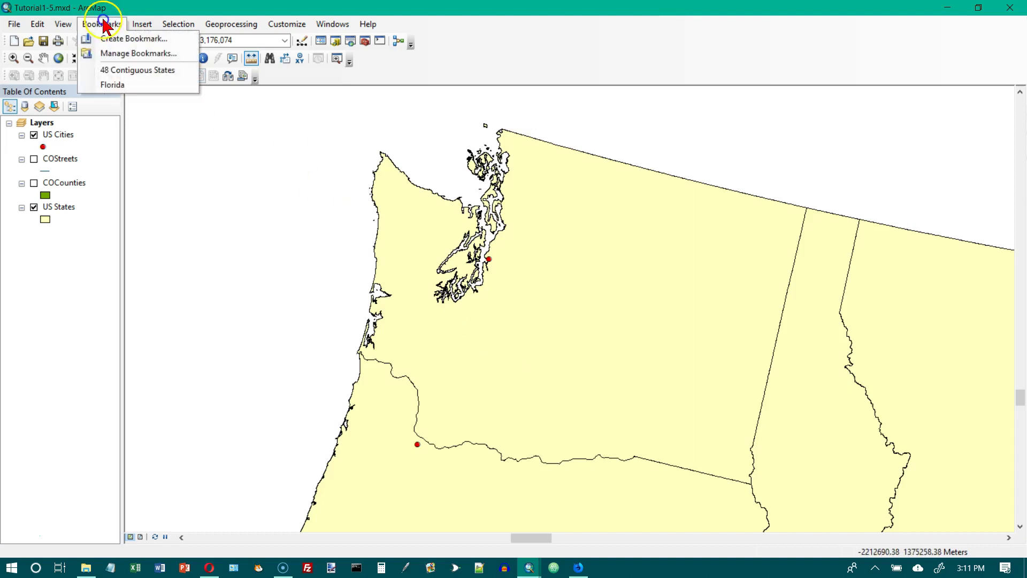
left_click(131, 72)
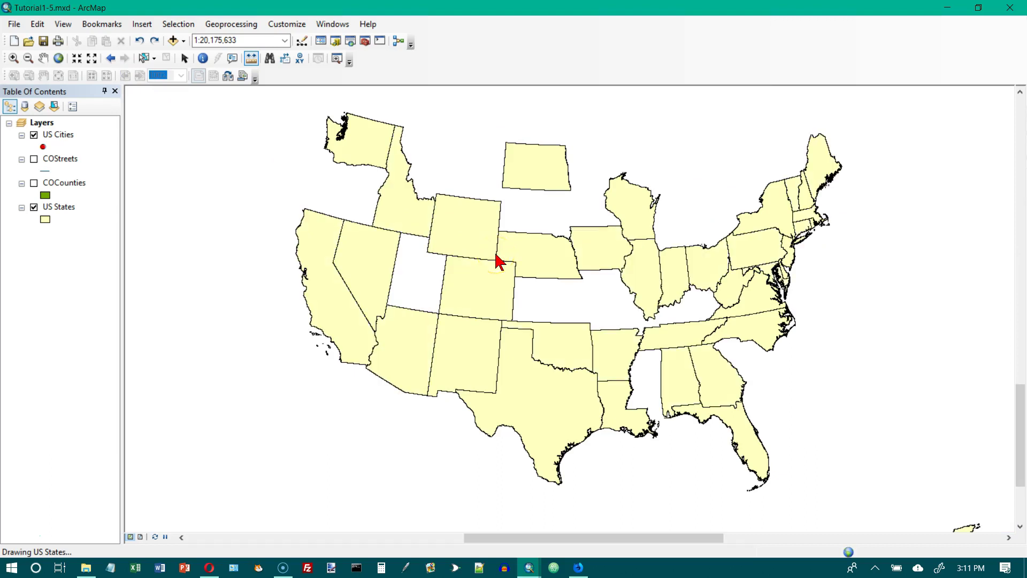
left_click(207, 65)
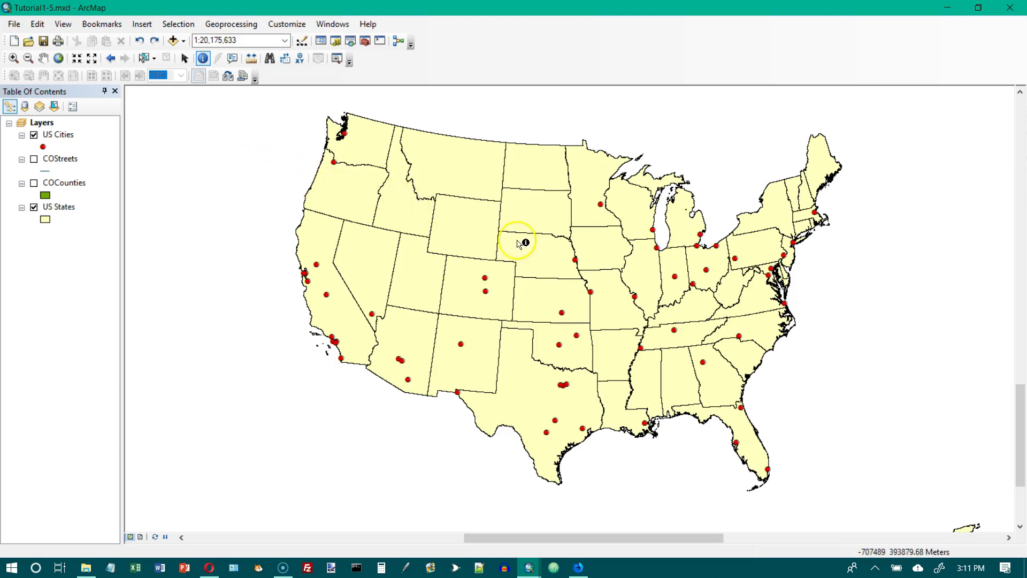
left_click(597, 251)
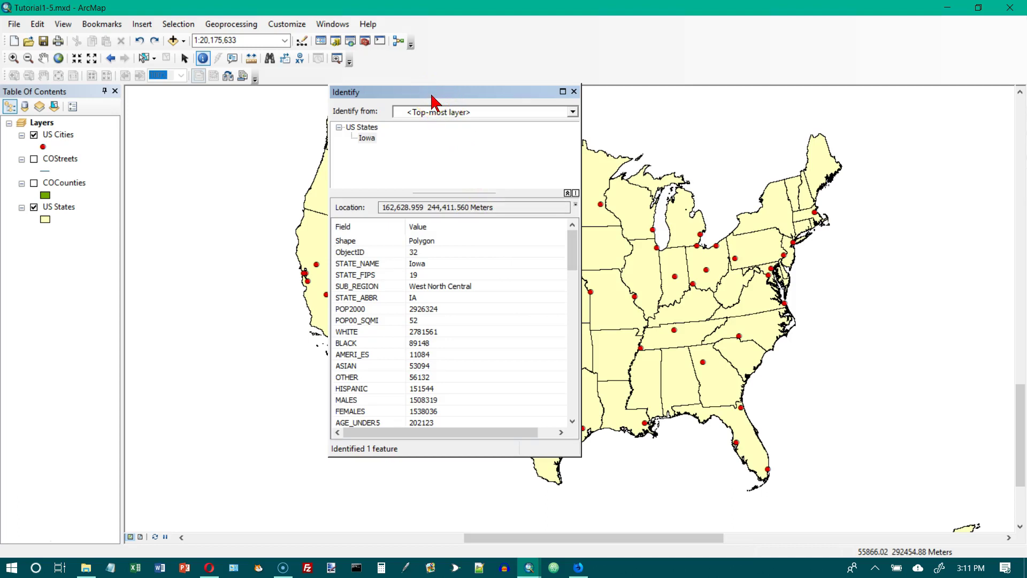
left_click(426, 244)
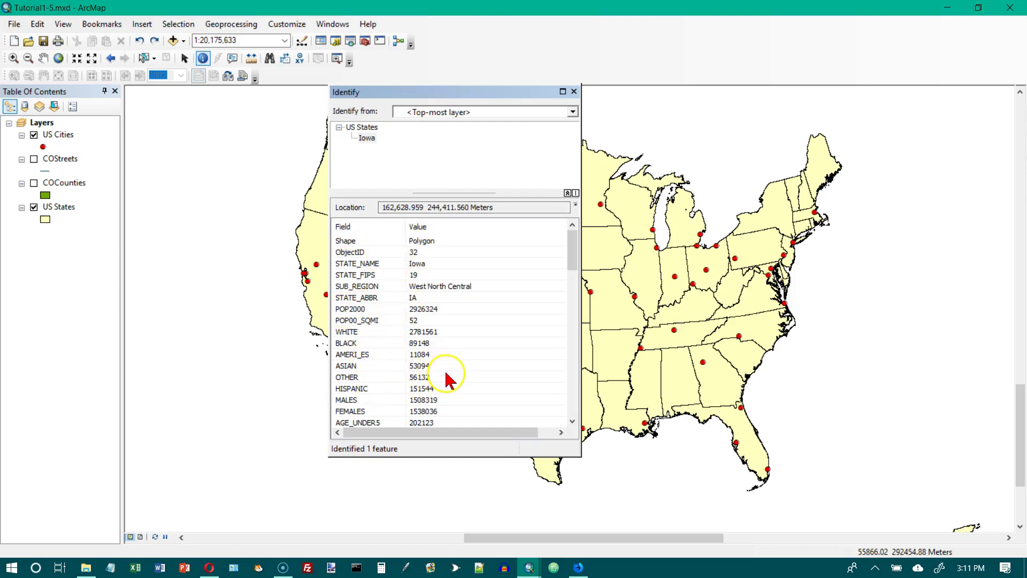
mouse_move(573, 258)
left_mouse_down()
mouse_move(571, 411)
mouse_move(571, 266)
left_mouse_up()
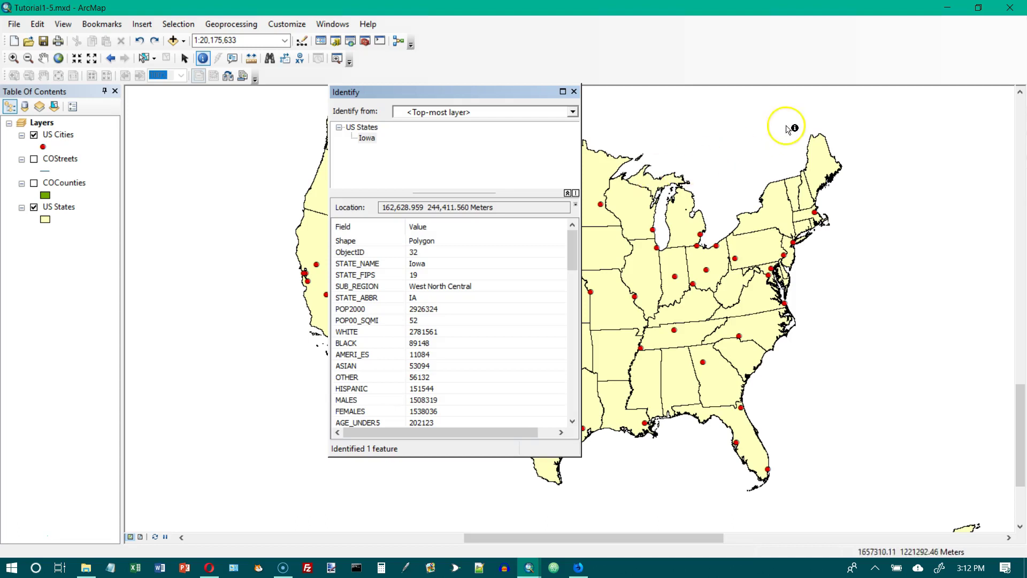
Limit Identify to the US Cities layer and move the results window to the left.
left_click(573, 112)
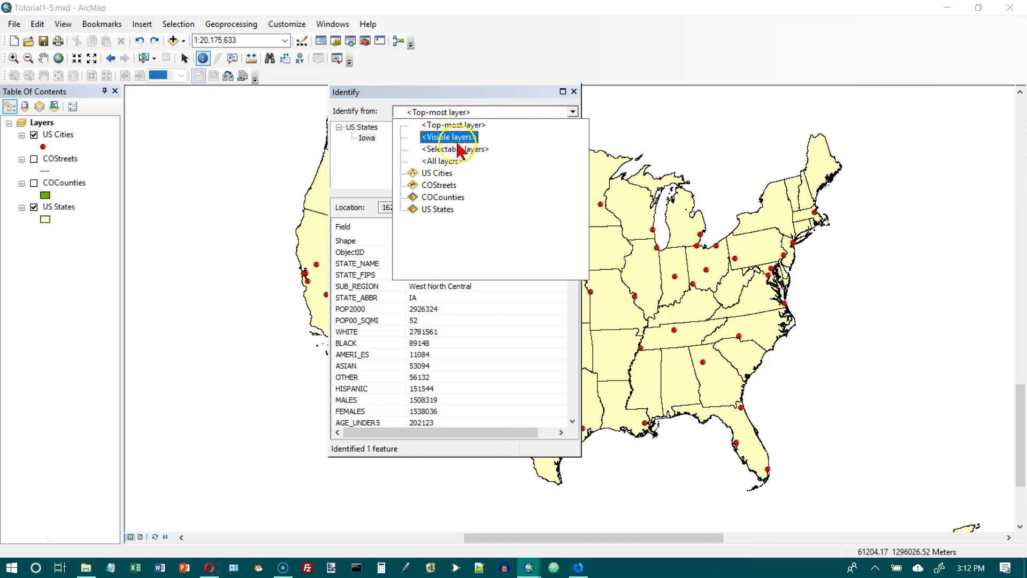
left_click(446, 174)
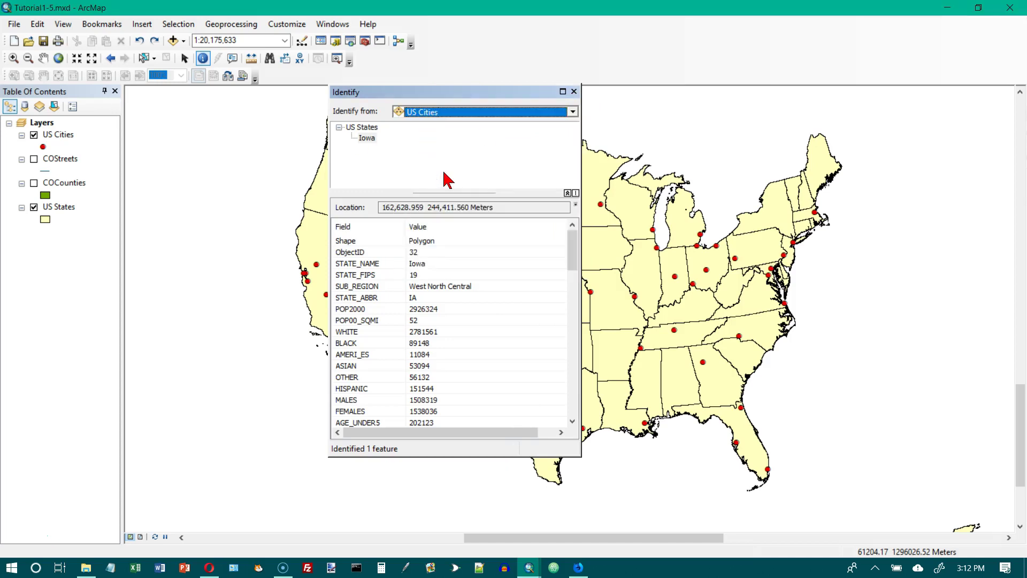
left_click(448, 171)
left_click_drag(514, 92, 367, 96)
left_click(567, 414)
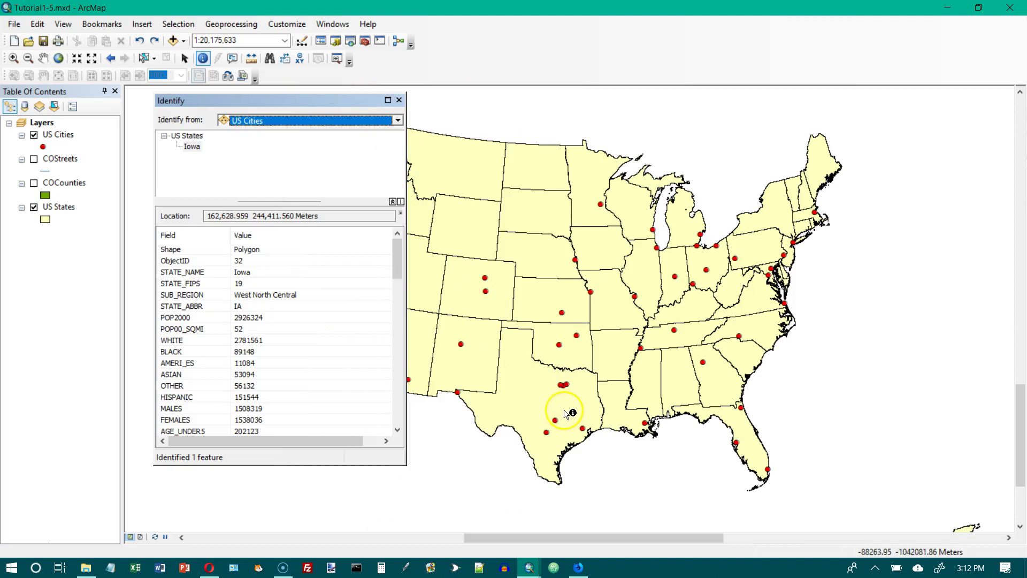
left_click(586, 430)
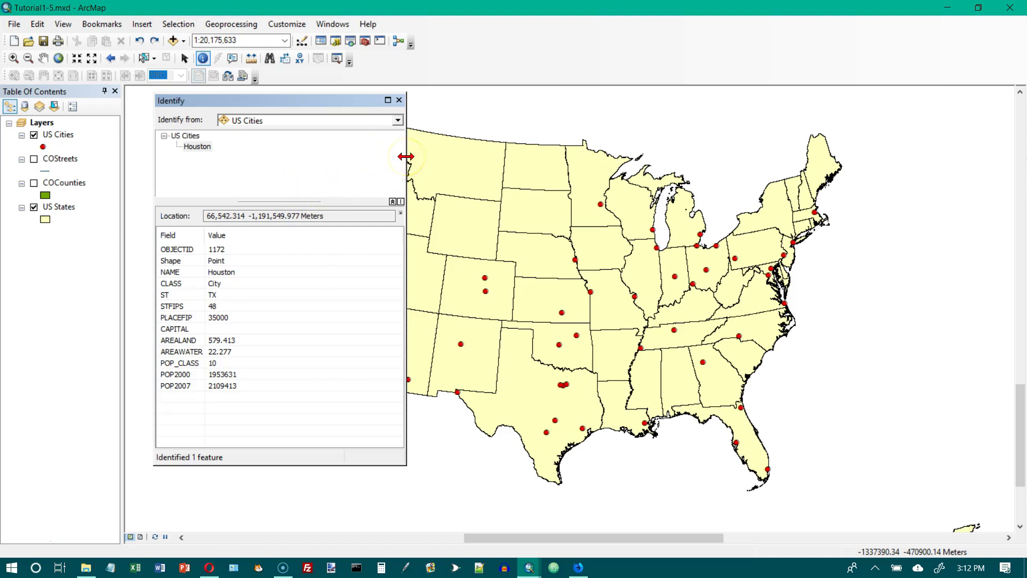
left_click(399, 100)
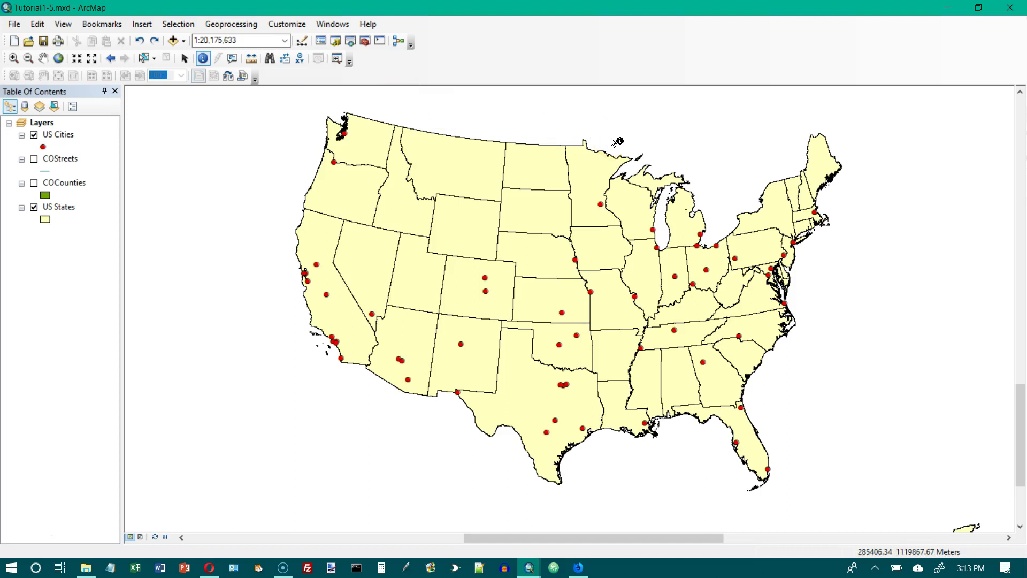
left_click(582, 428)
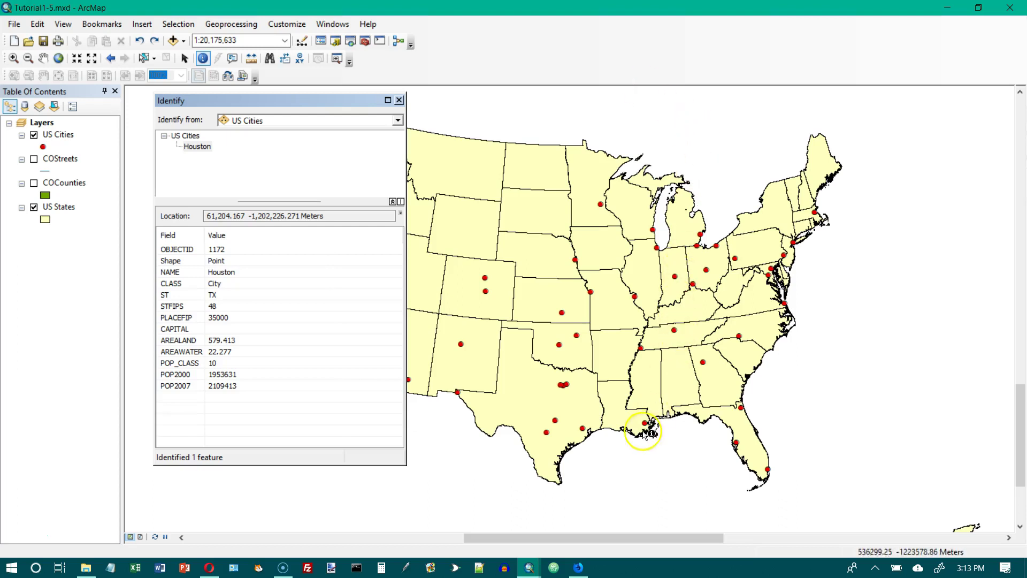
left_click(588, 432)
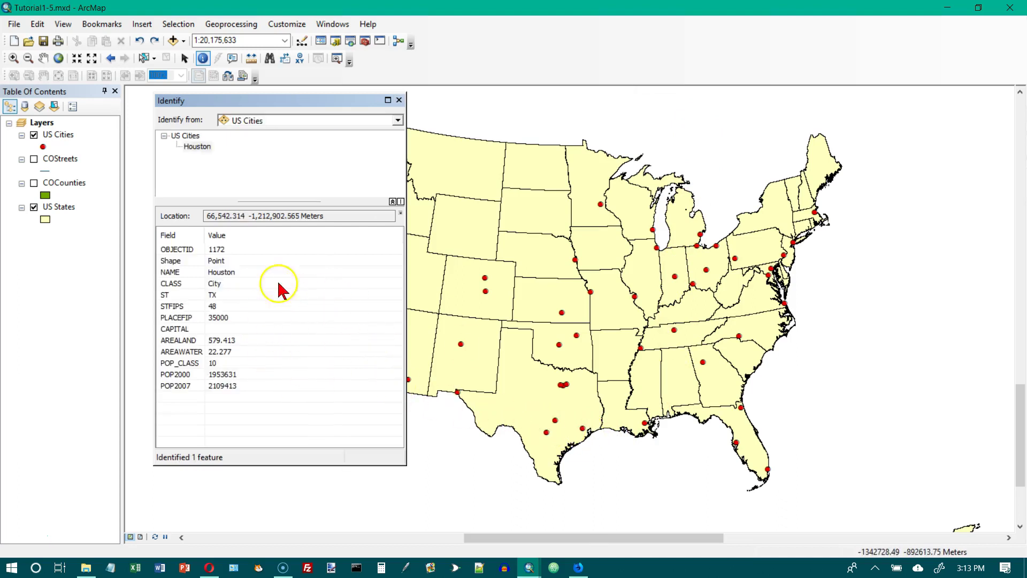
Identify Houston again and flash its point on the map from the results.
left_click(587, 429)
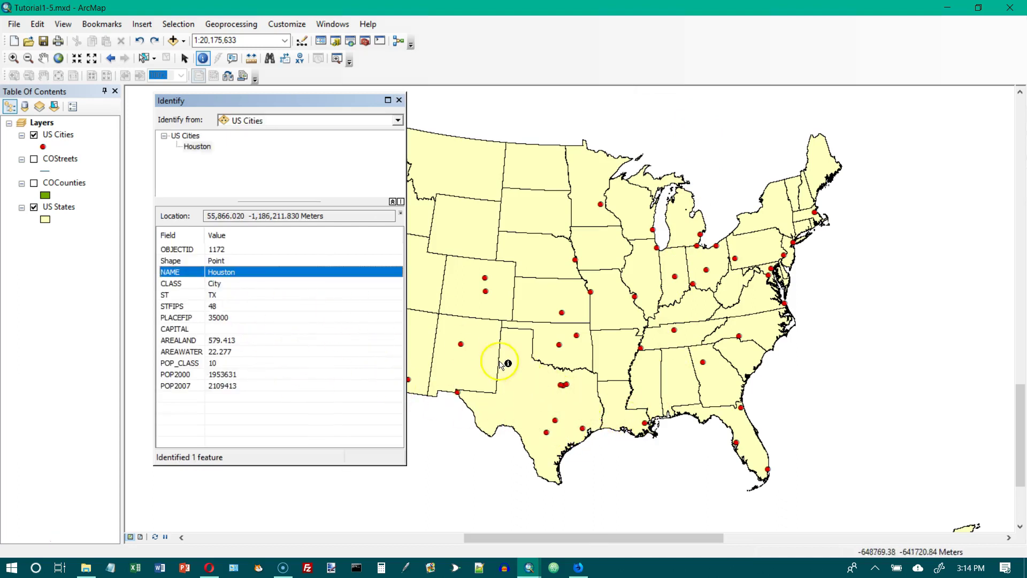
left_click(203, 147)
right_click(202, 146)
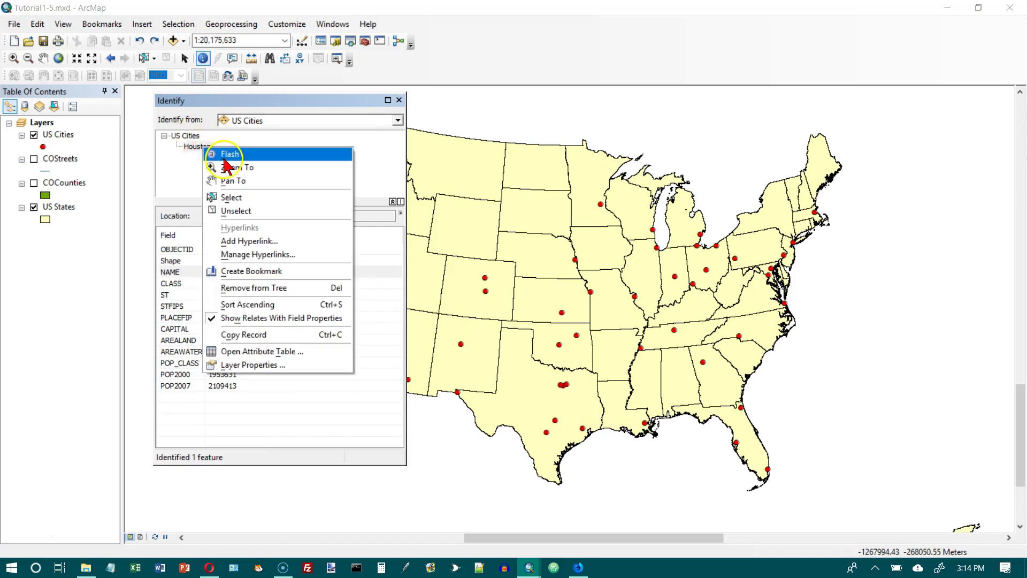
left_click(225, 159)
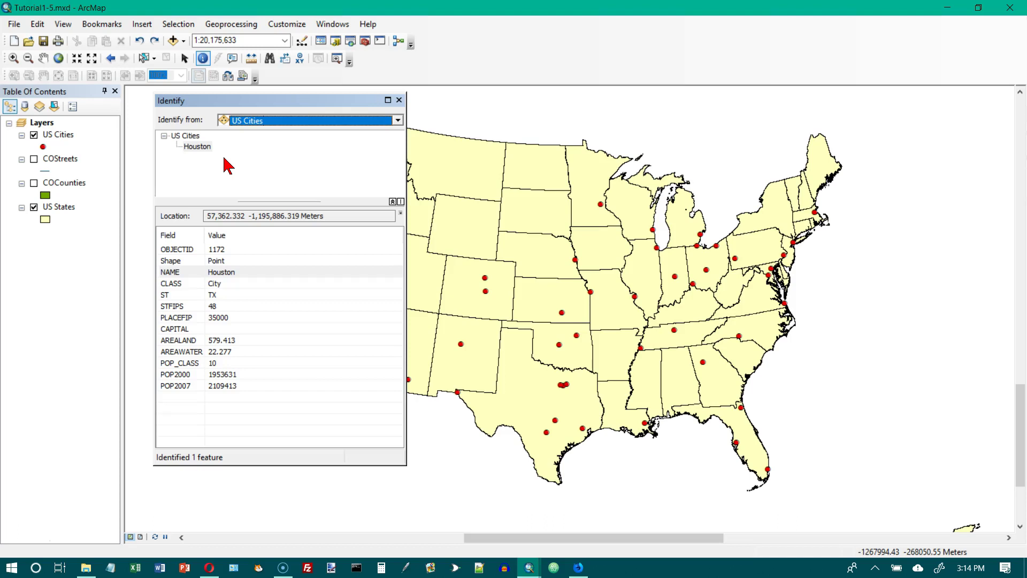
Zoom the map to Houston and create a bookmark for it from the results.
right_click(202, 146)
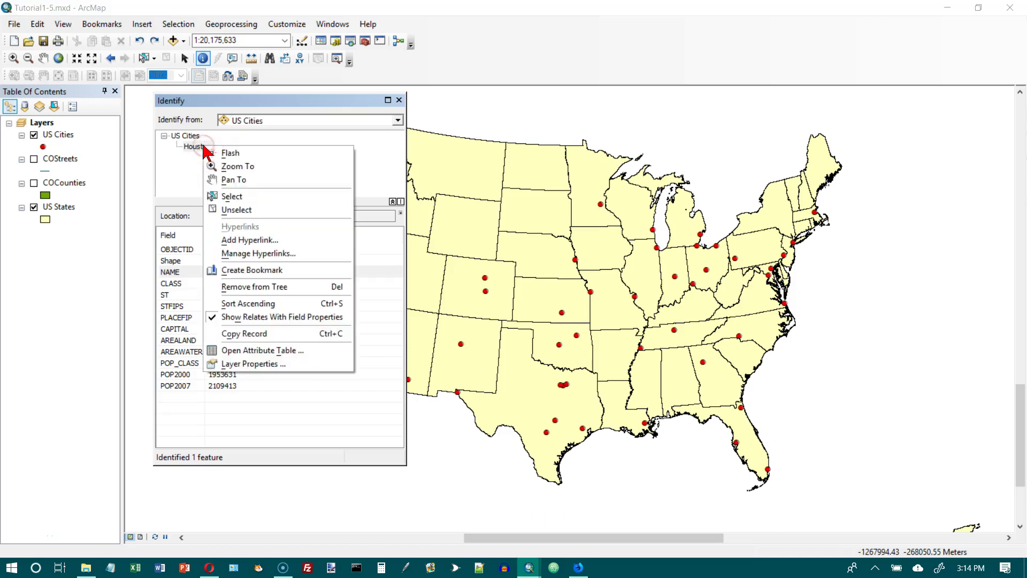
left_click(231, 166)
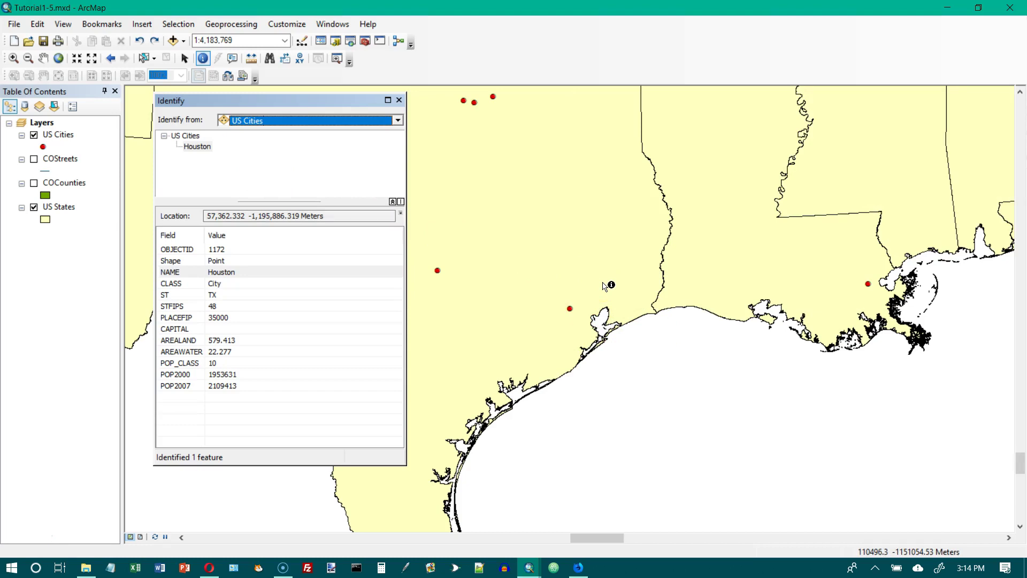
right_click(202, 150)
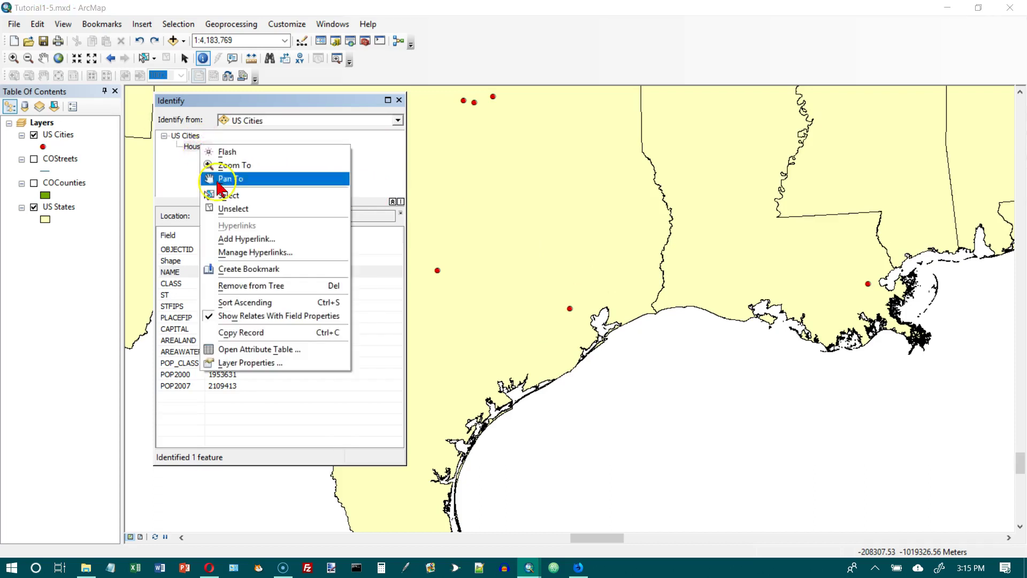
left_click(256, 270)
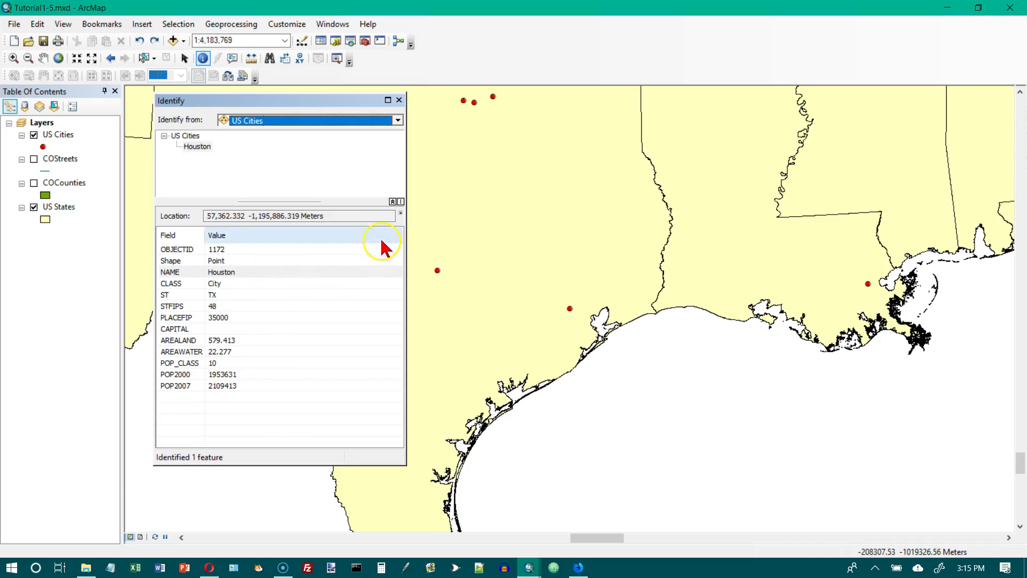
Close the Identify window, try the Houston bookmark, then return to 48 Contiguous States.
left_click(402, 100)
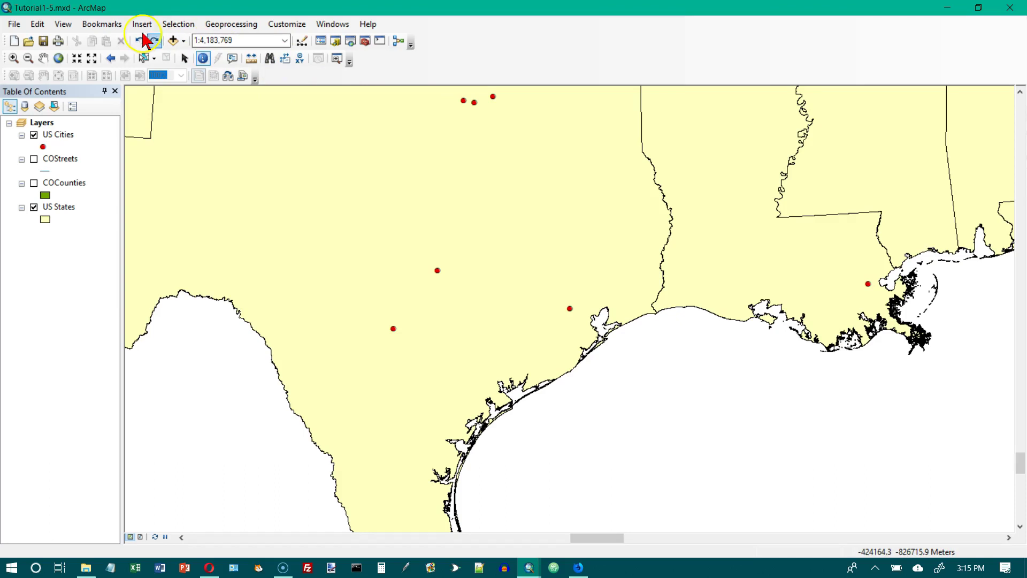
left_click(105, 25)
left_click(124, 102)
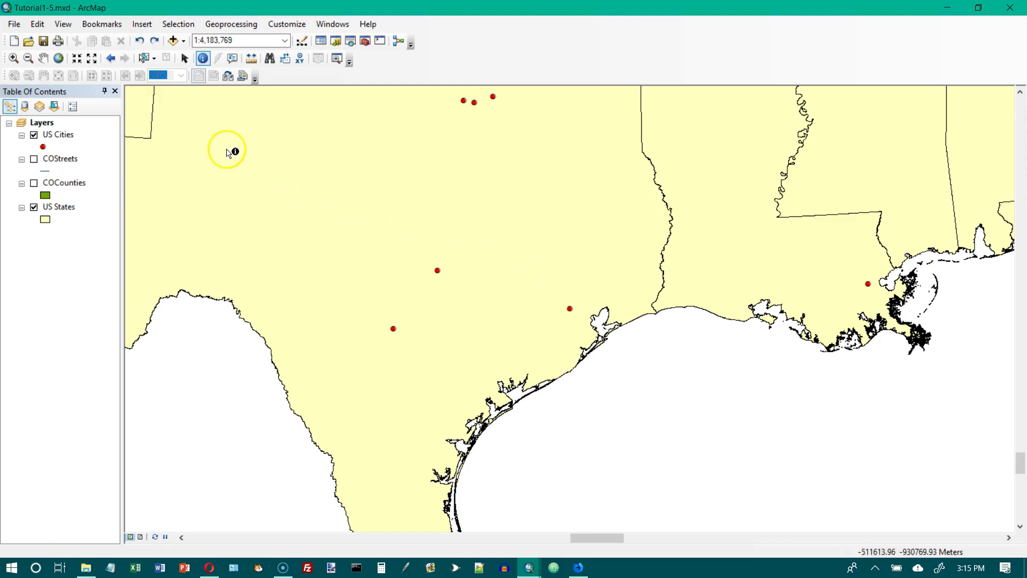
left_click(111, 26)
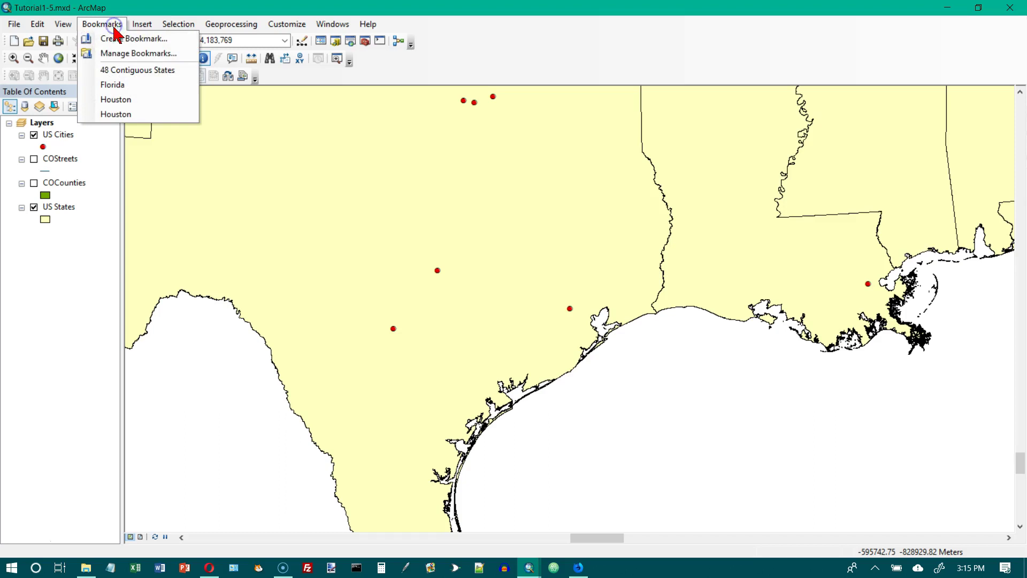
left_click(132, 71)
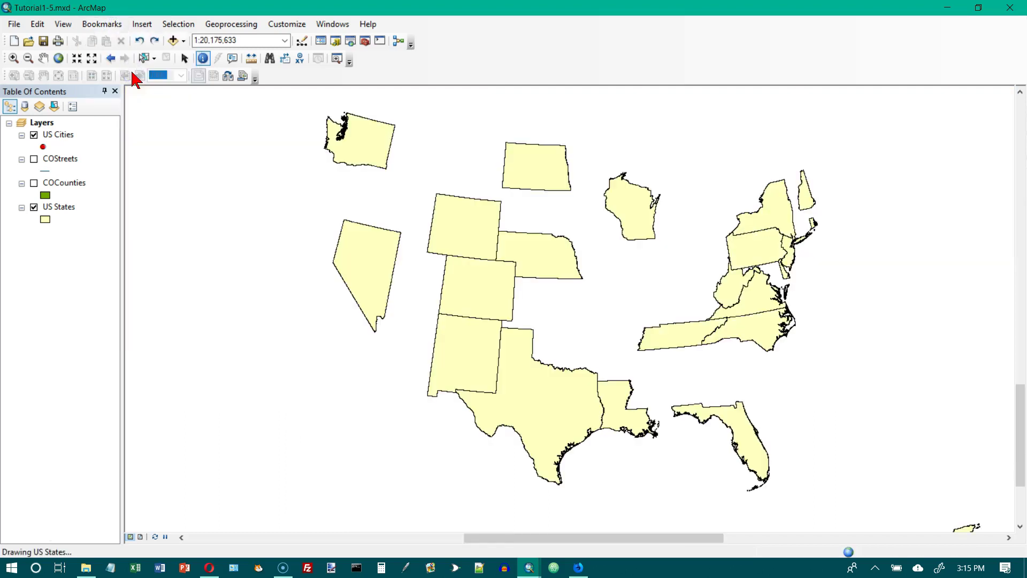
Revisit the Houston bookmark once more and go back to the 48 Contiguous States view.
left_click(105, 25)
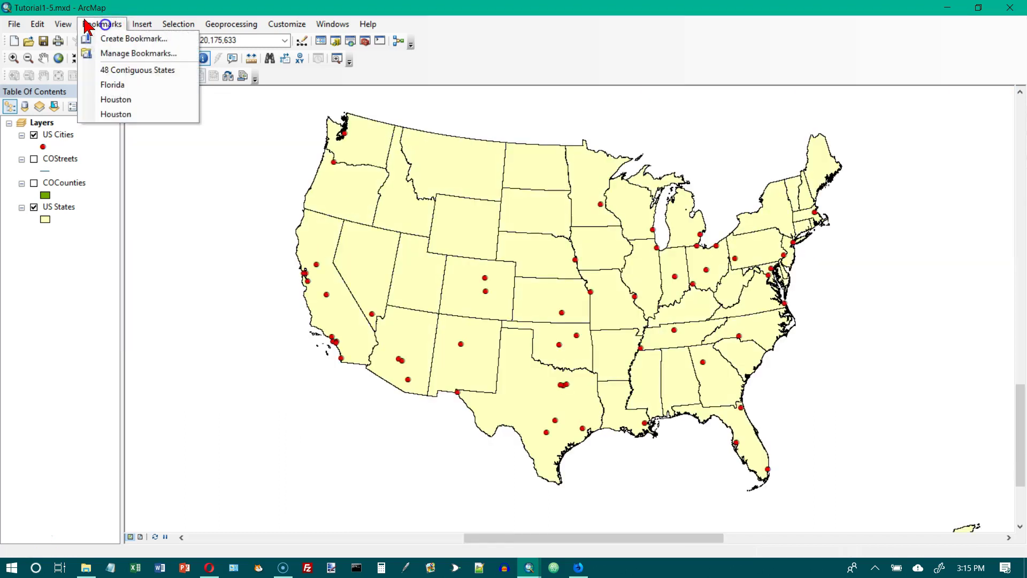
left_click(118, 101)
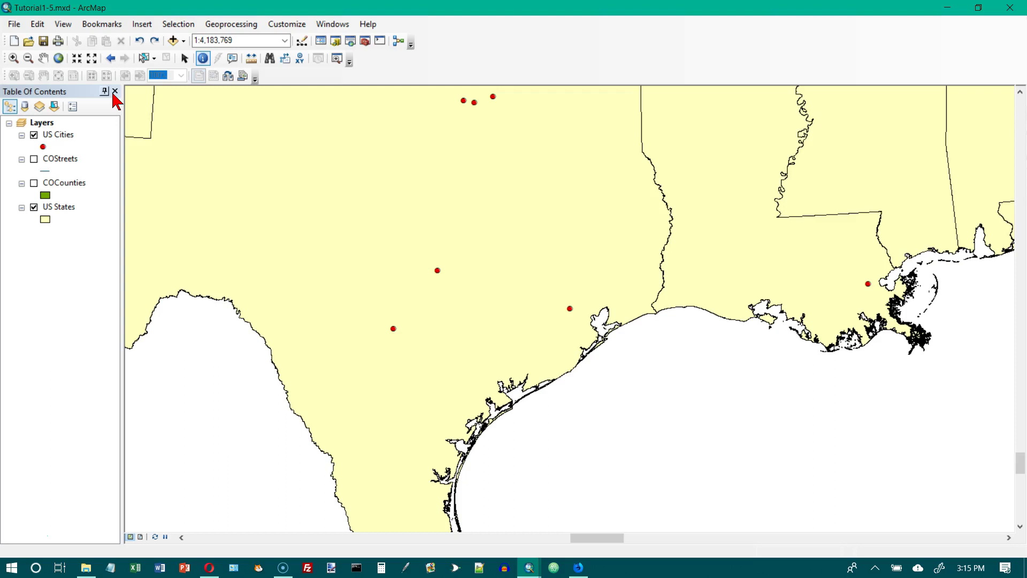
left_click(94, 25)
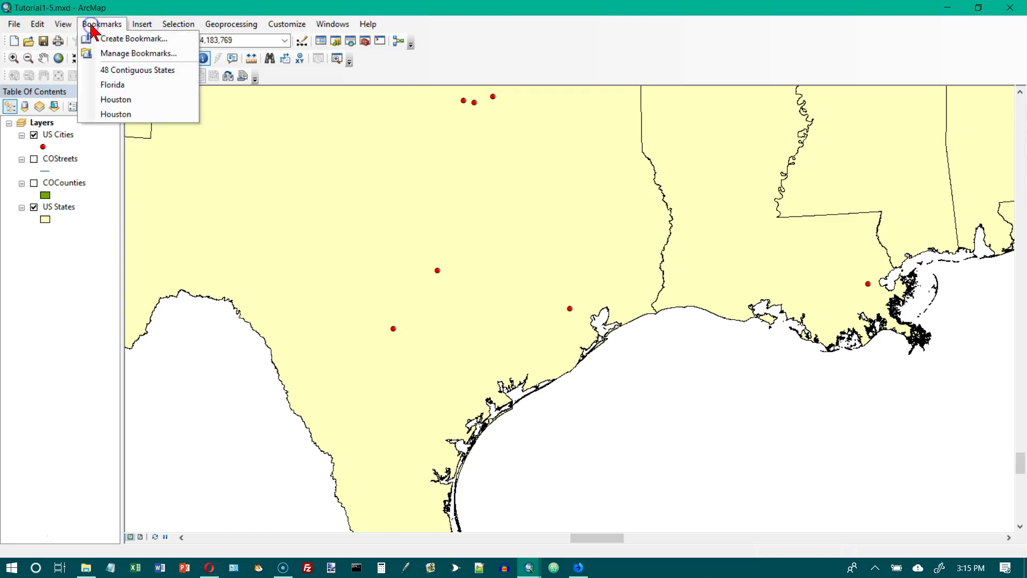
left_click(117, 69)
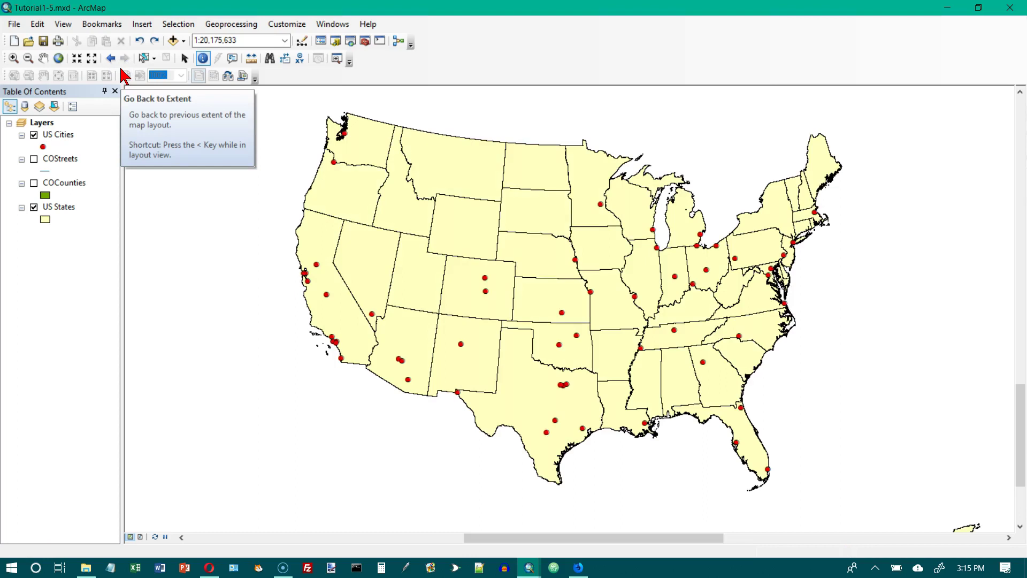
Search the map's features for 'boston' with the Find tool.
left_click(273, 63)
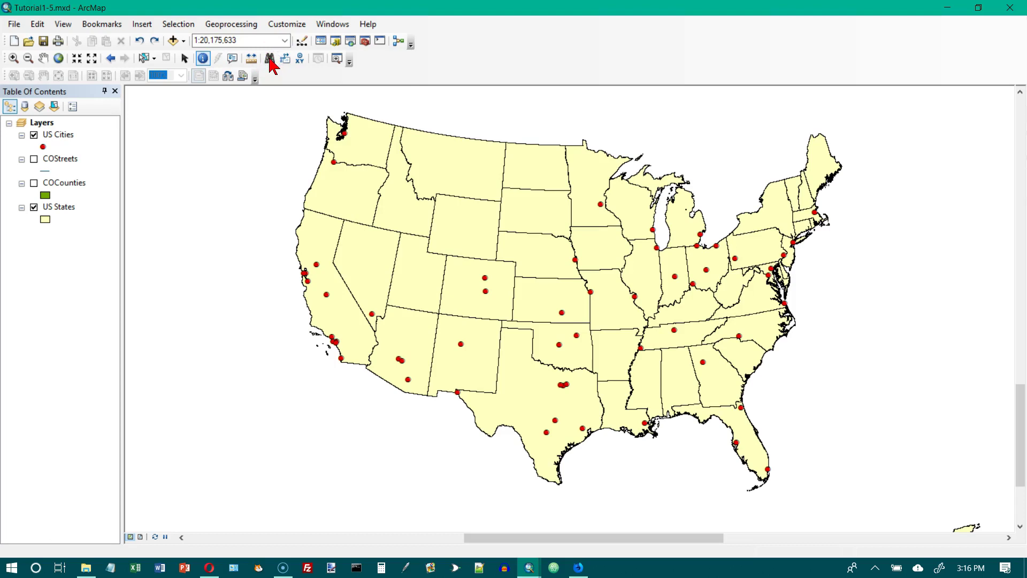
left_click(270, 63)
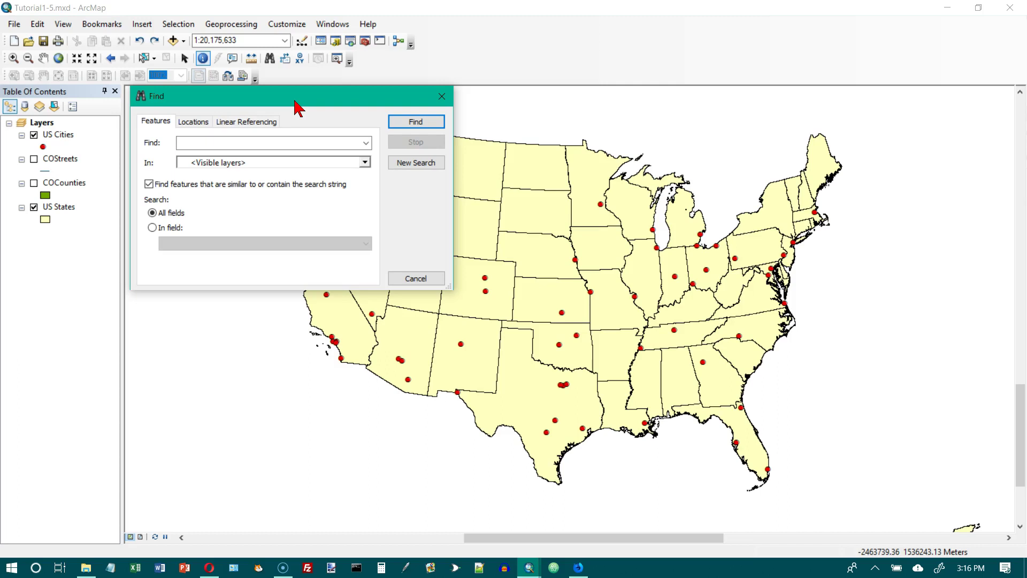
left_click(289, 144)
type("boston")
left_click(422, 119)
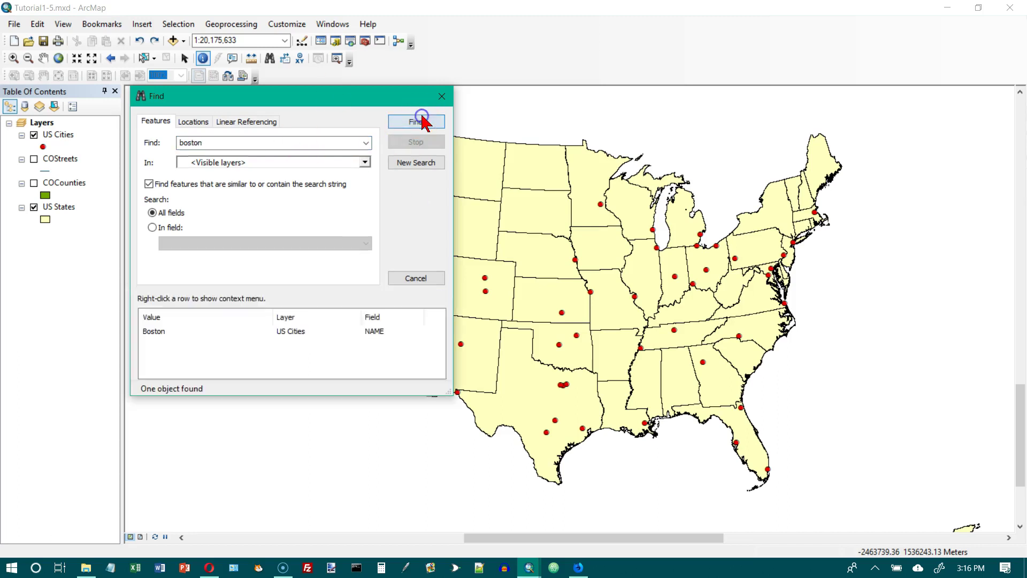
left_click(428, 125)
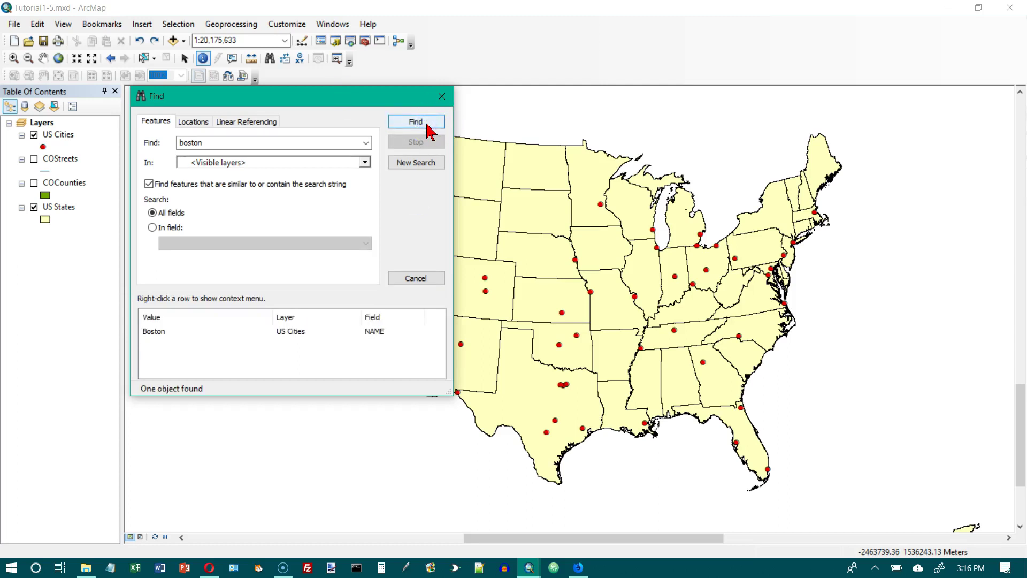
Zoom the map to the Boston result from US Cities.
left_click(154, 332)
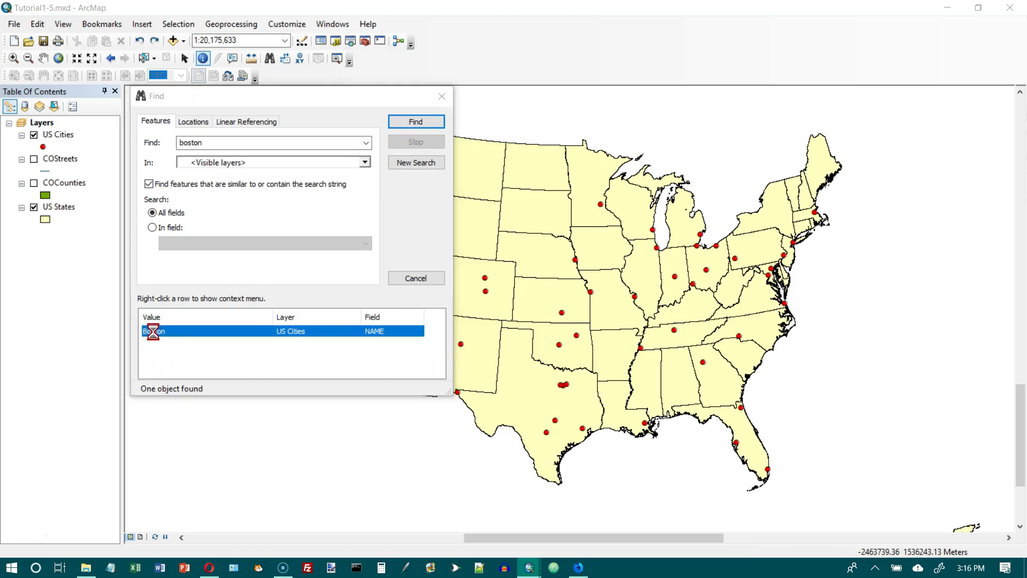
right_click(154, 332)
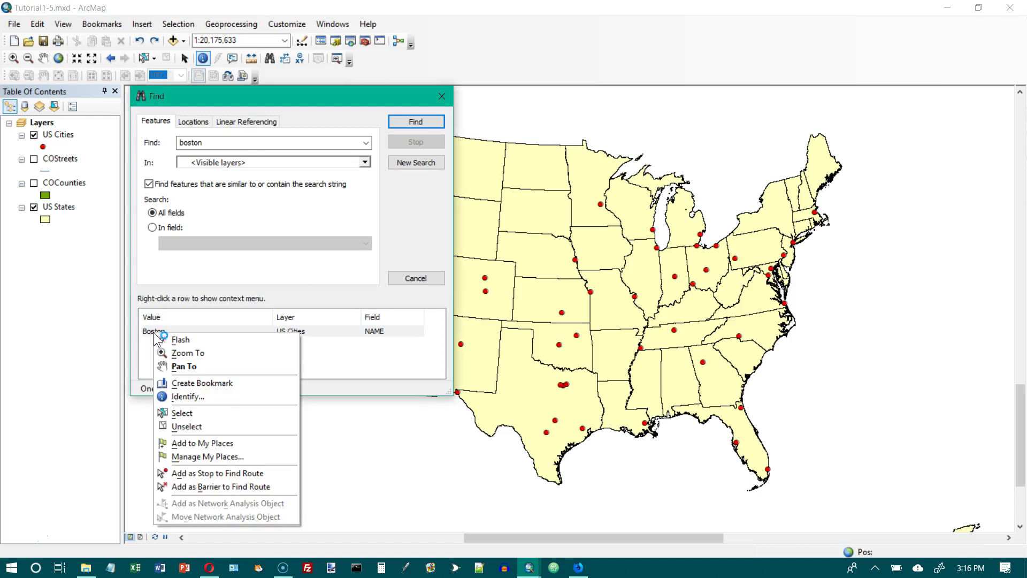
left_click(189, 353)
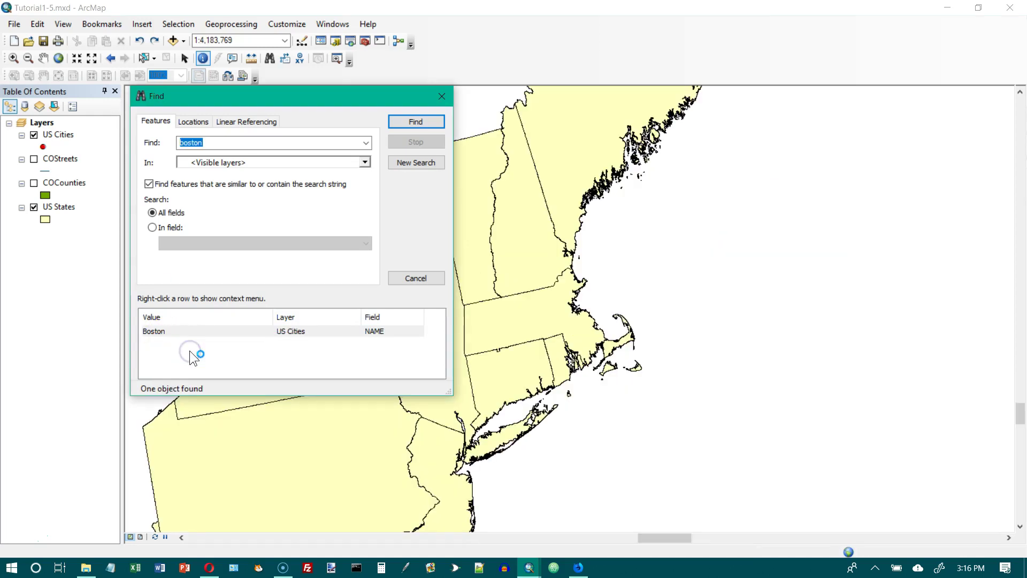